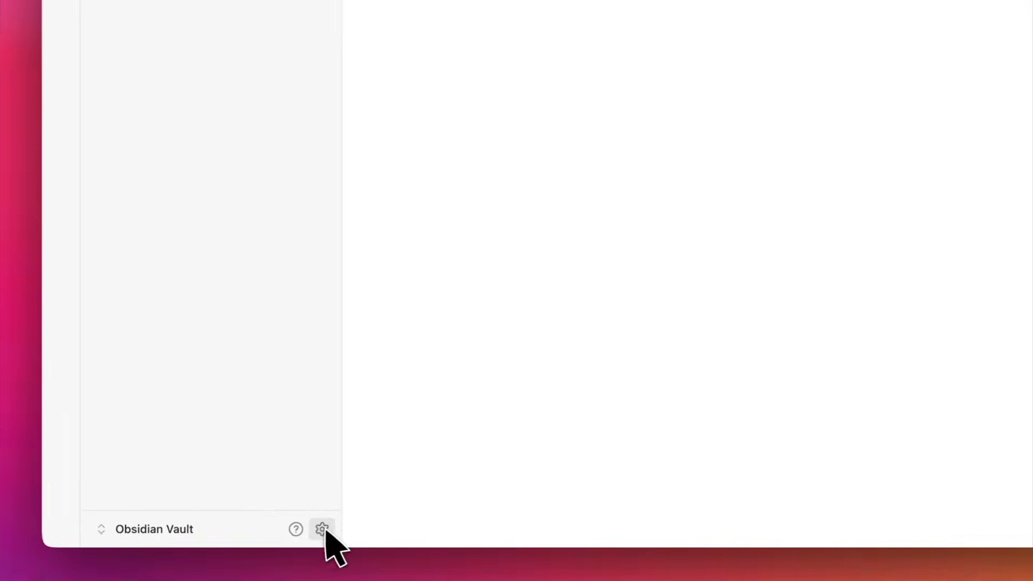
Open the app settings, look through the options and close them.
left_click(322, 529)
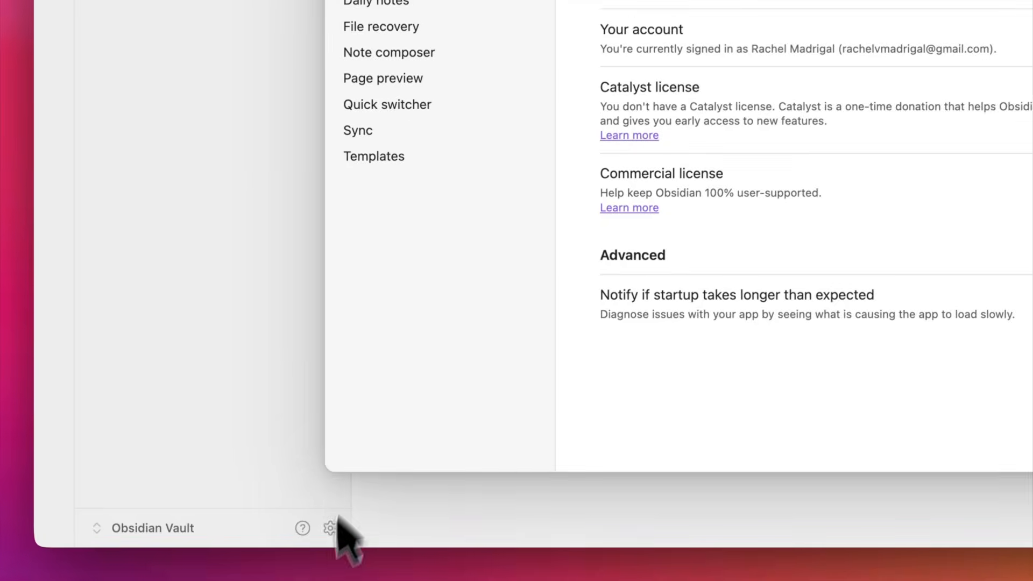
left_click(404, 231)
left_click(953, 185)
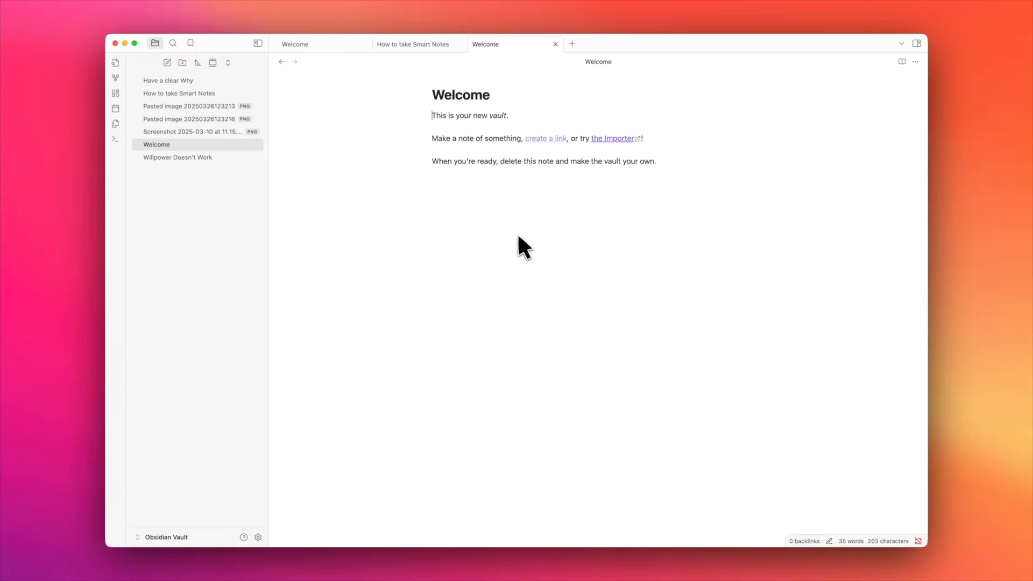
Switch to the Finder window of the Obsidian Vault folder and open How to take Smart Notes.md.
key("ctrl+Up")
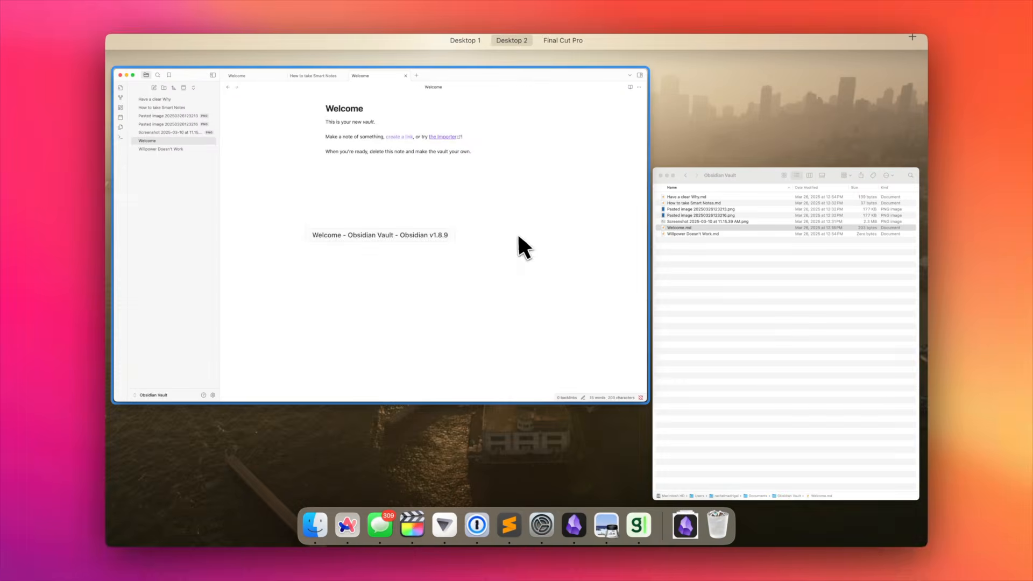
left_click(745, 279)
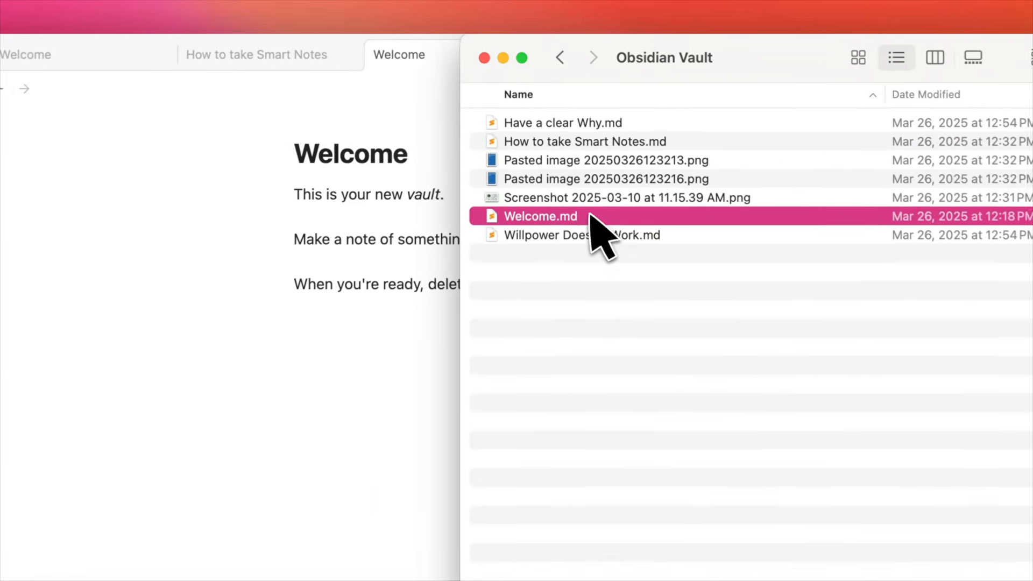
double_click(554, 143)
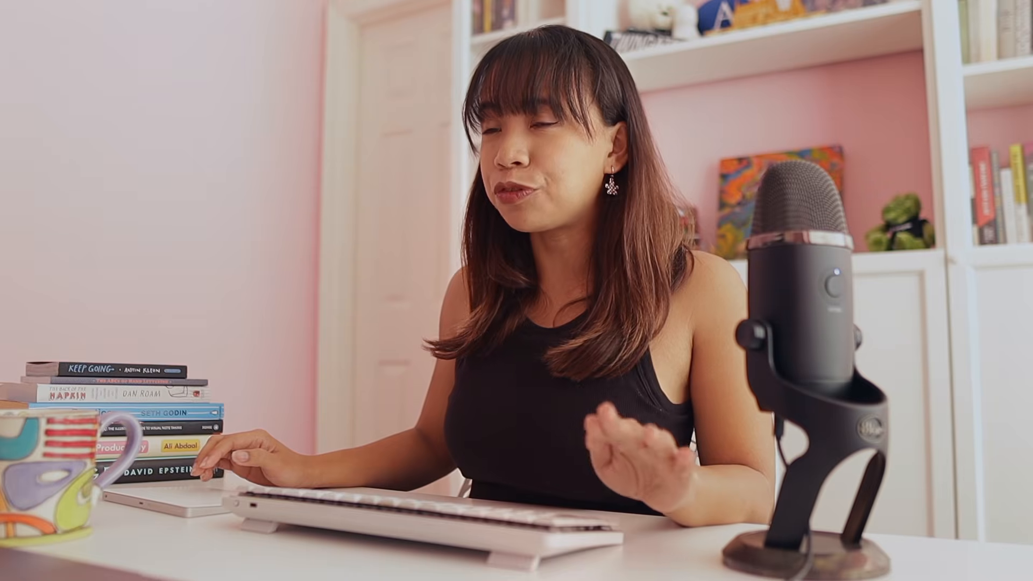
Load obsidian.md in a new browser tab and download Obsidian for macOS.
key("super+o")
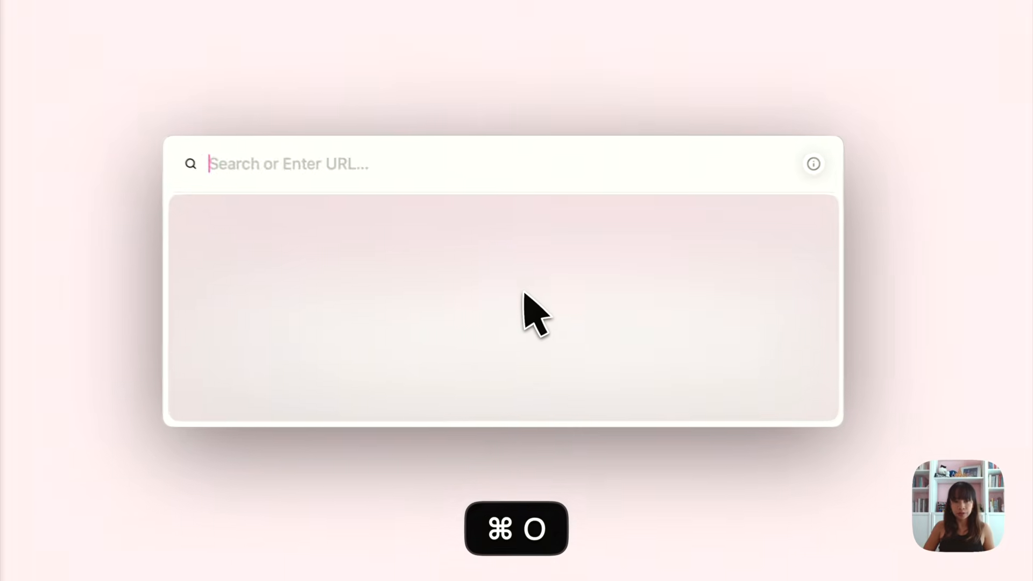
type("obsidian.md")
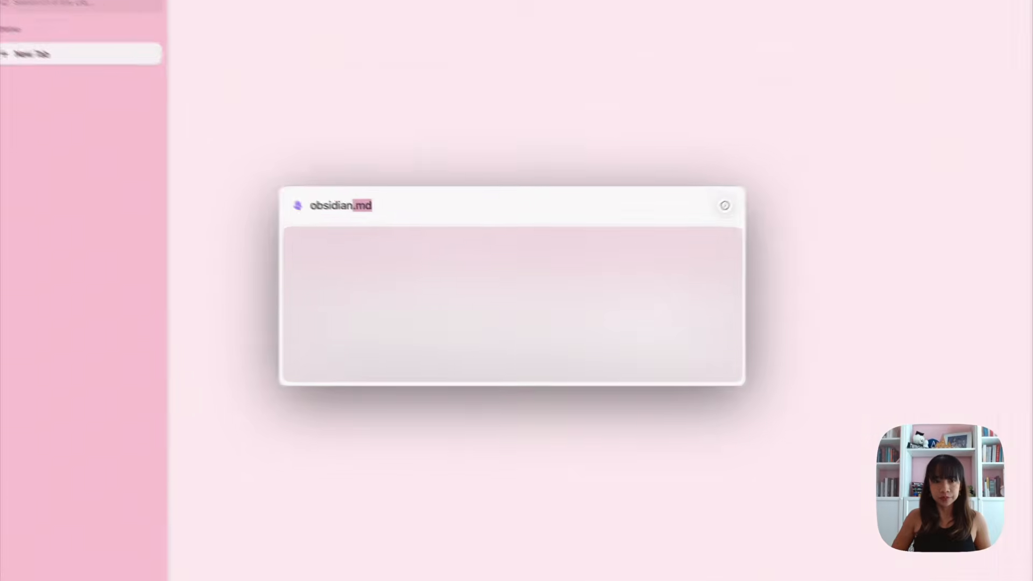
key("Return")
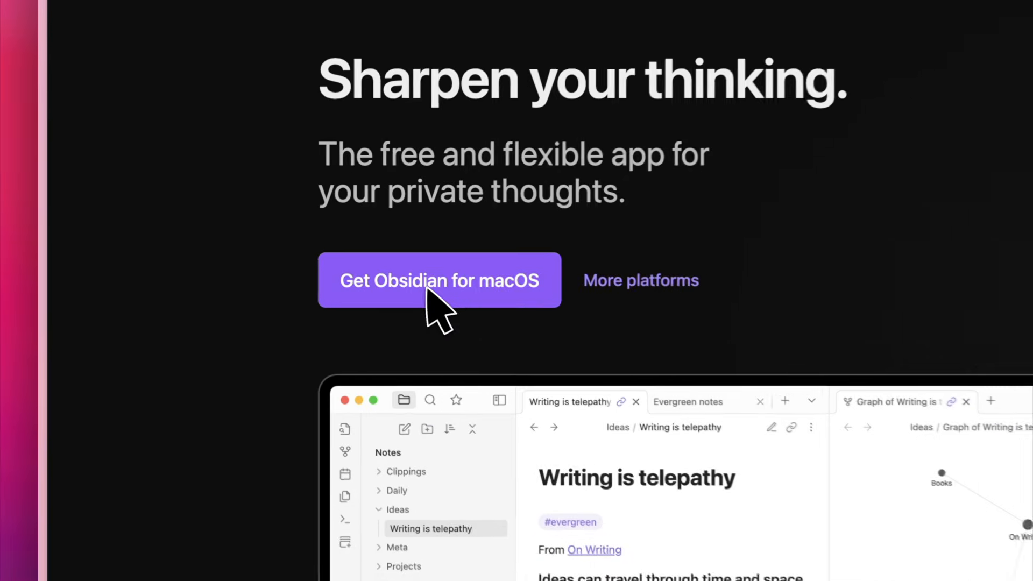
left_click(371, 268)
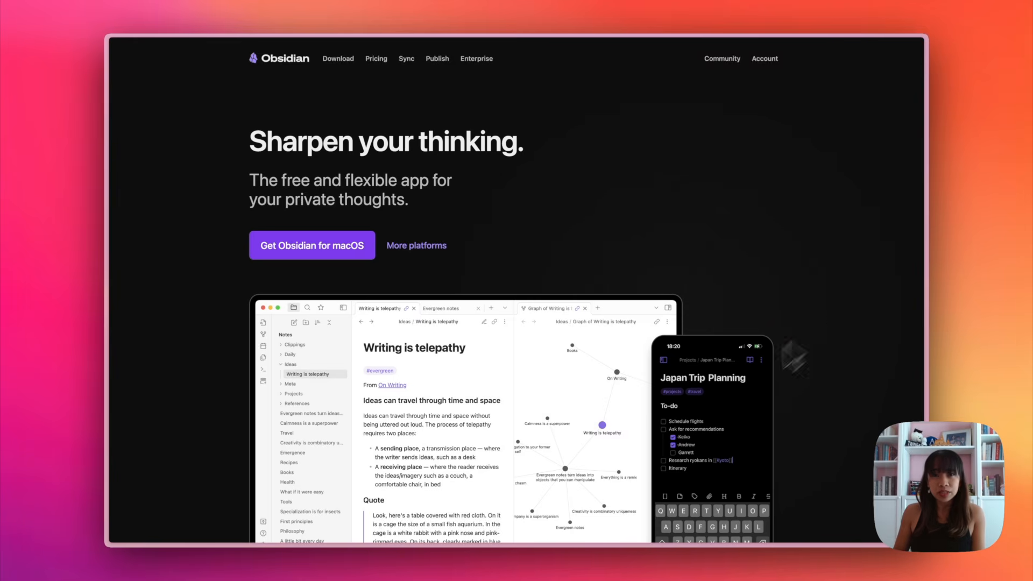
Open the downloaded Obsidian 1.8.9 installer and copy Obsidian.app into the Applications folder.
mouse_move(648, 545)
left_click(671, 530)
left_click(677, 498)
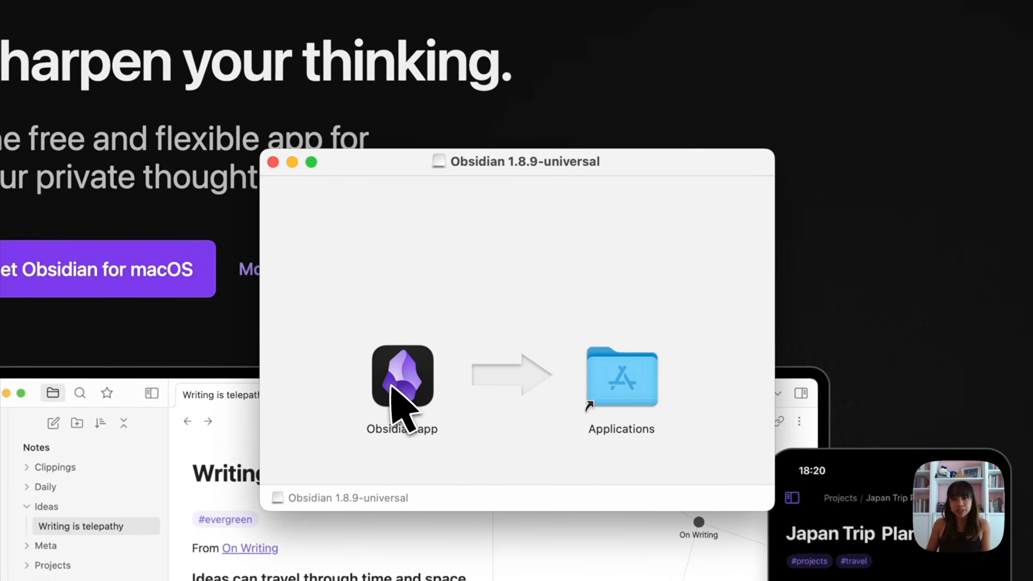
left_click_drag(441, 325, 591, 317)
left_click_drag(676, 384, 645, 398)
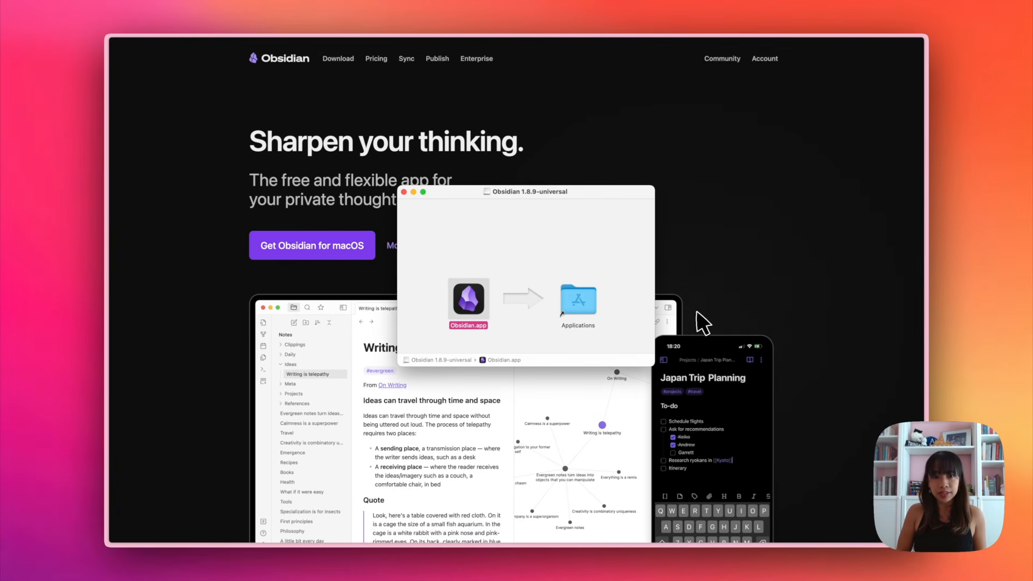
Search the Mac for "ob" and launch Obsidian.
key("super+space")
type("ob")
key("Return")
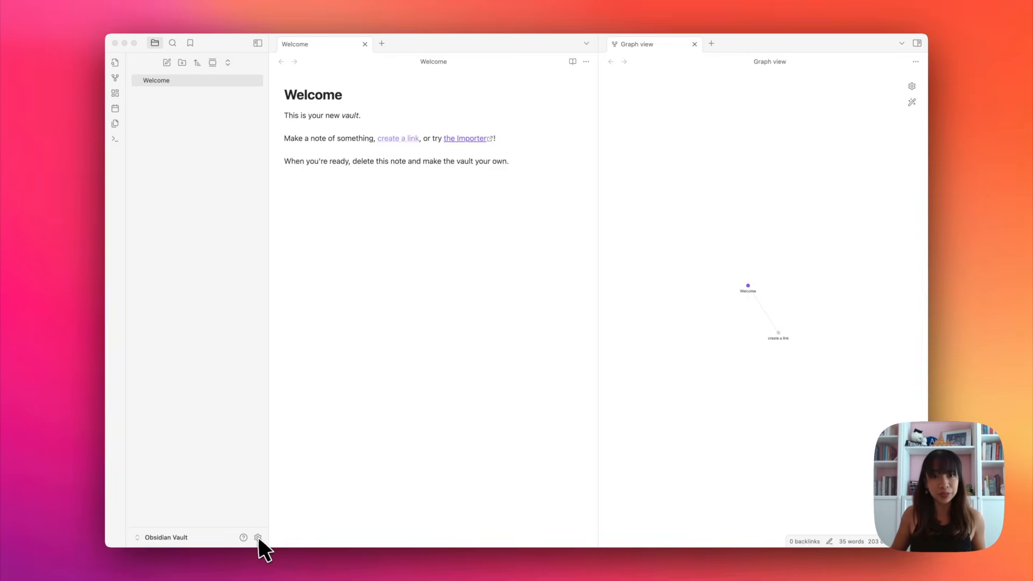
View the base color scheme choices in Obsidian's Appearance settings.
left_click(259, 537)
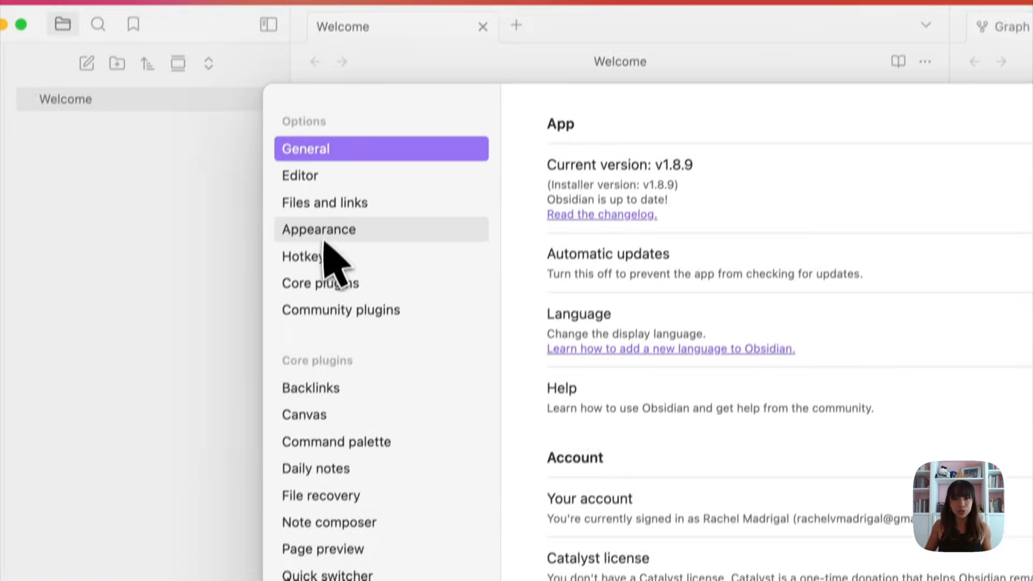
left_click(320, 257)
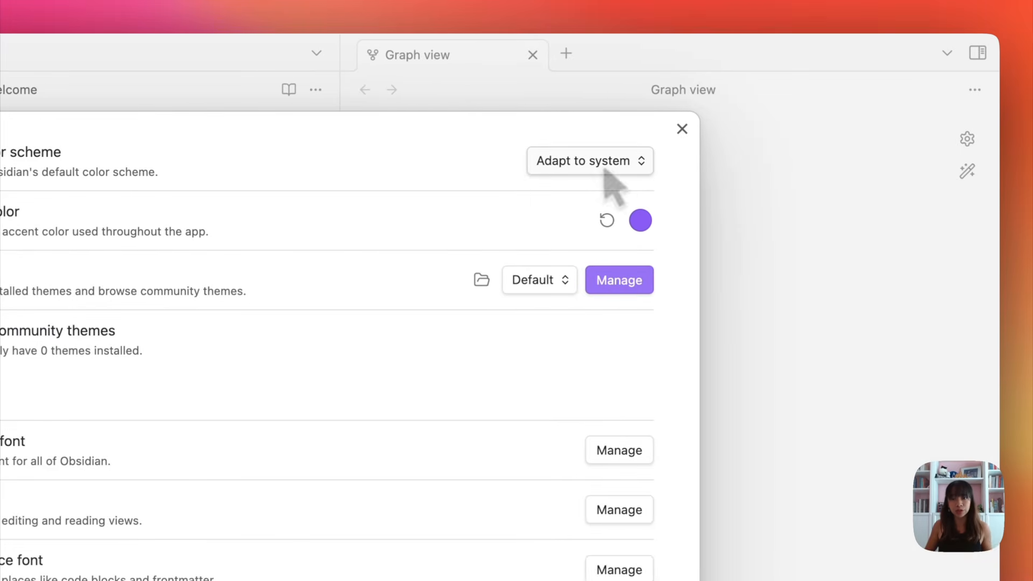
left_click(590, 160)
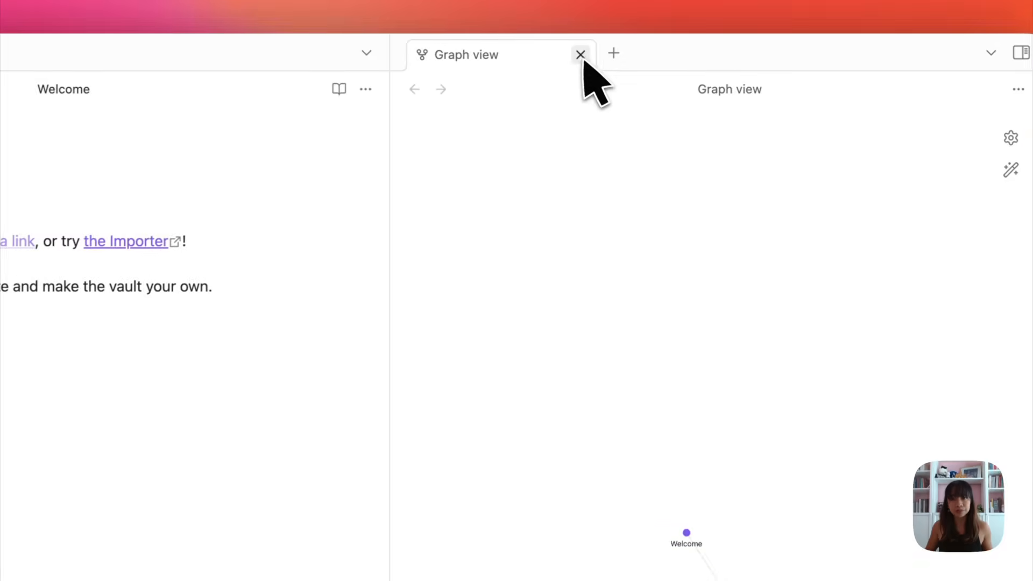
Close the Graph view and title a new note "How to take Smart Notes".
left_click(694, 45)
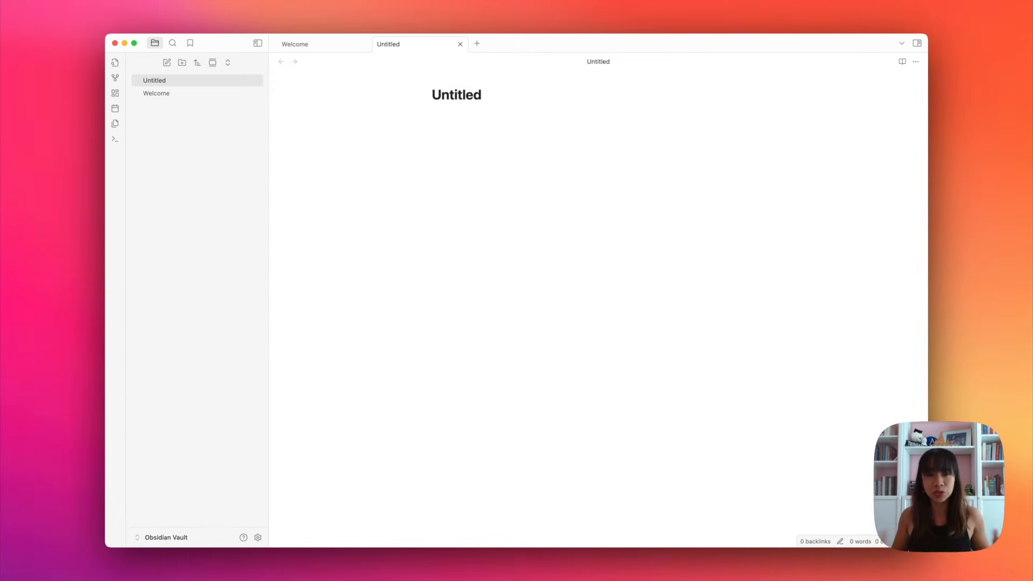
left_click(453, 94)
double_click(454, 94)
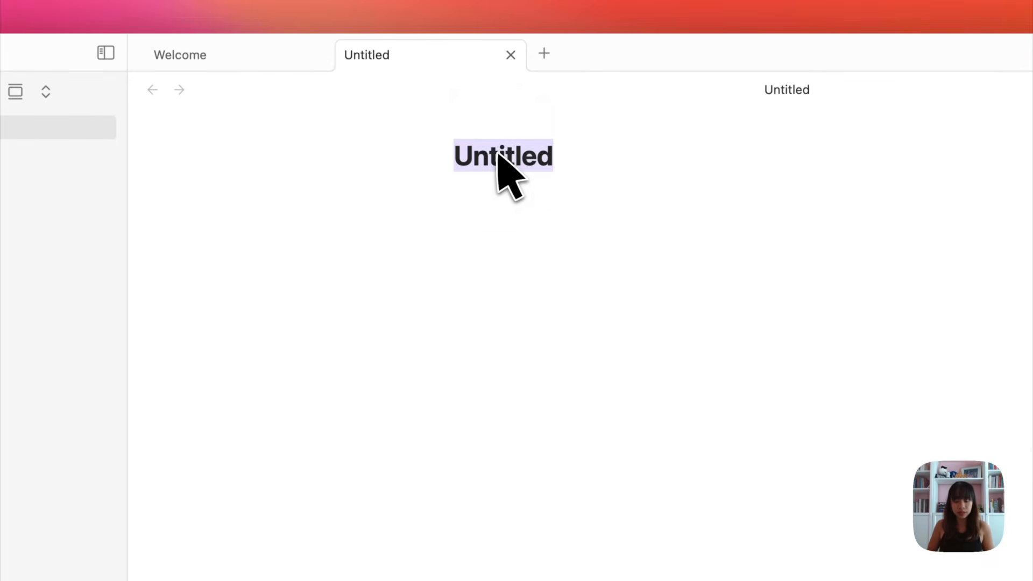
type("How")
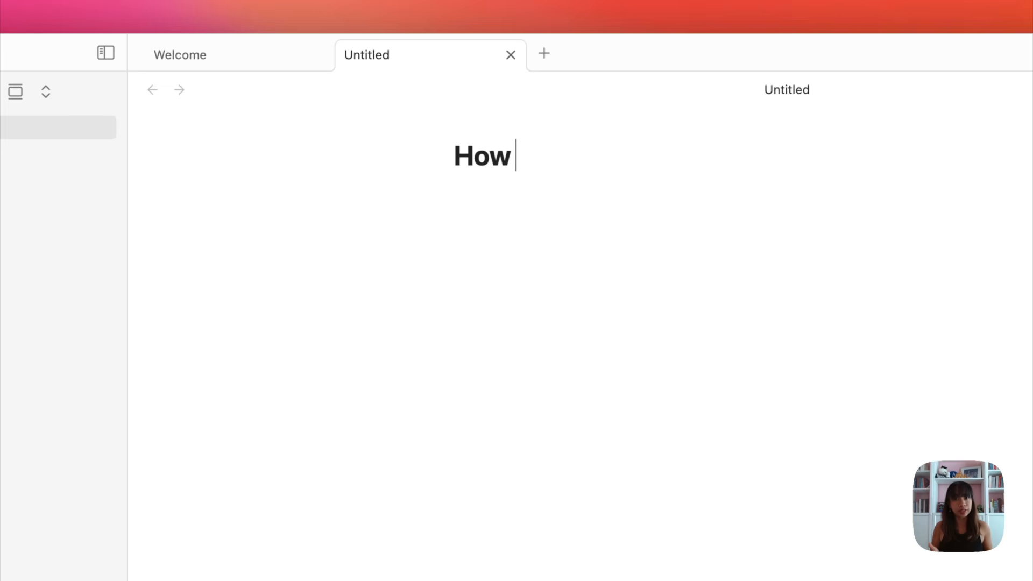
type("to take Smart Notes")
key("Return")
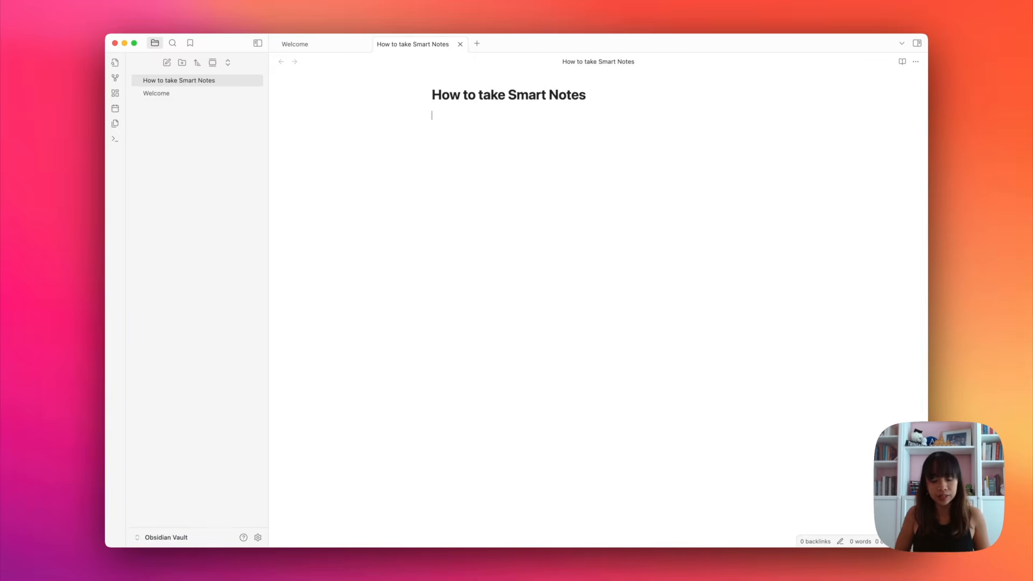
Write "Anything I want here", Markdown headings "Header 1", "Header 2" and "Header 3" at levels one to three, bold "Bold" and italic "Italics".
type("Anything I want here")
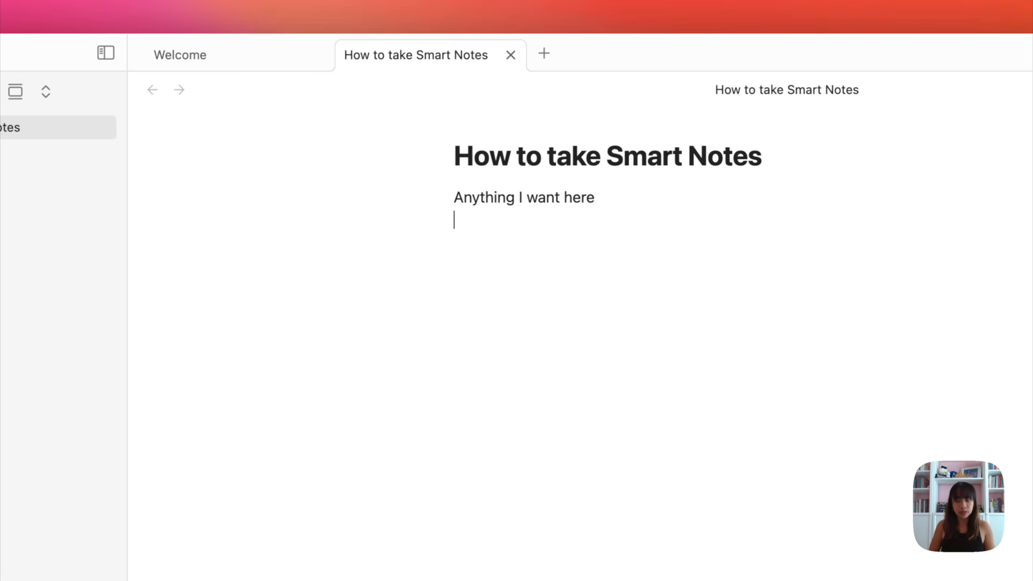
type("er 1")
key("Return")
type("## Header 2")
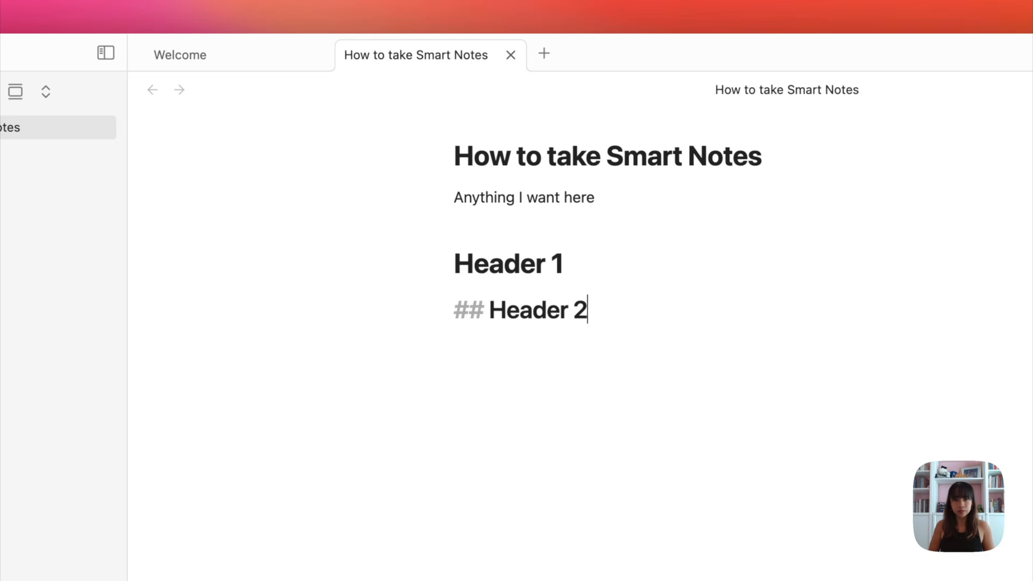
key("Return")
type("### Header 3")
key("Return")
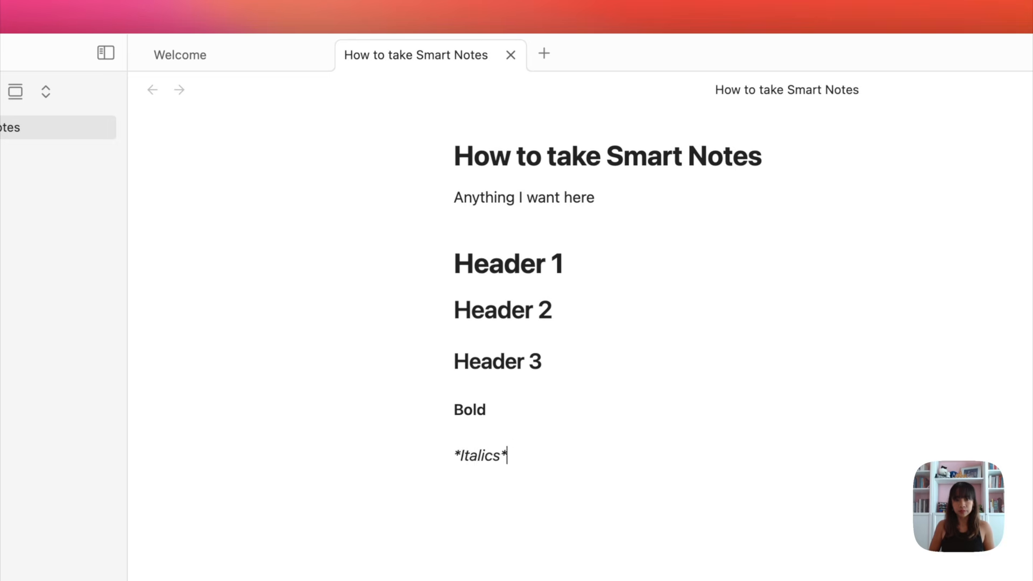
Add the line "Here's a paragraph" below the italic text and format it as strikethrough.
key("Return")
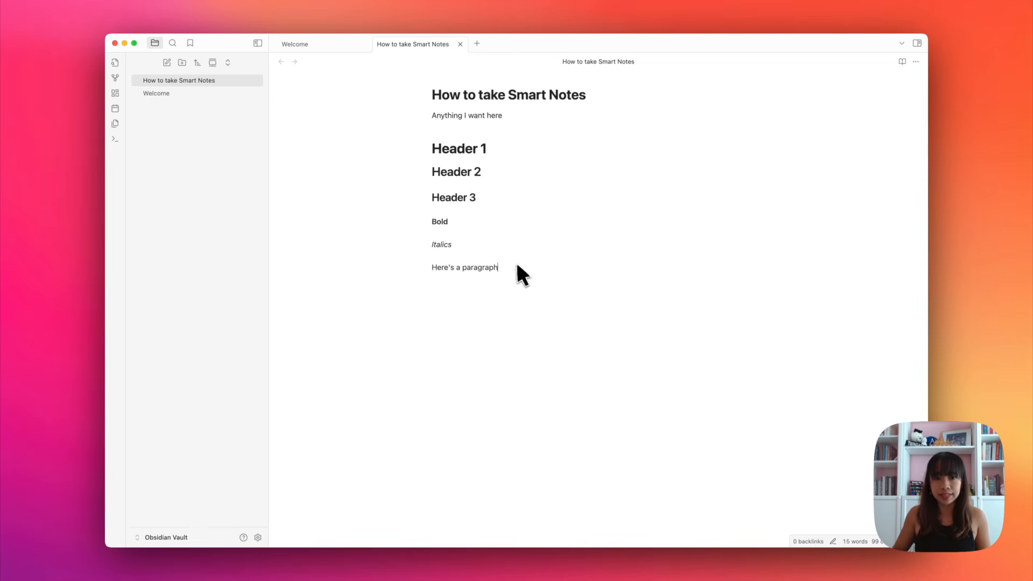
left_click_drag(517, 268, 383, 273)
right_click(483, 268)
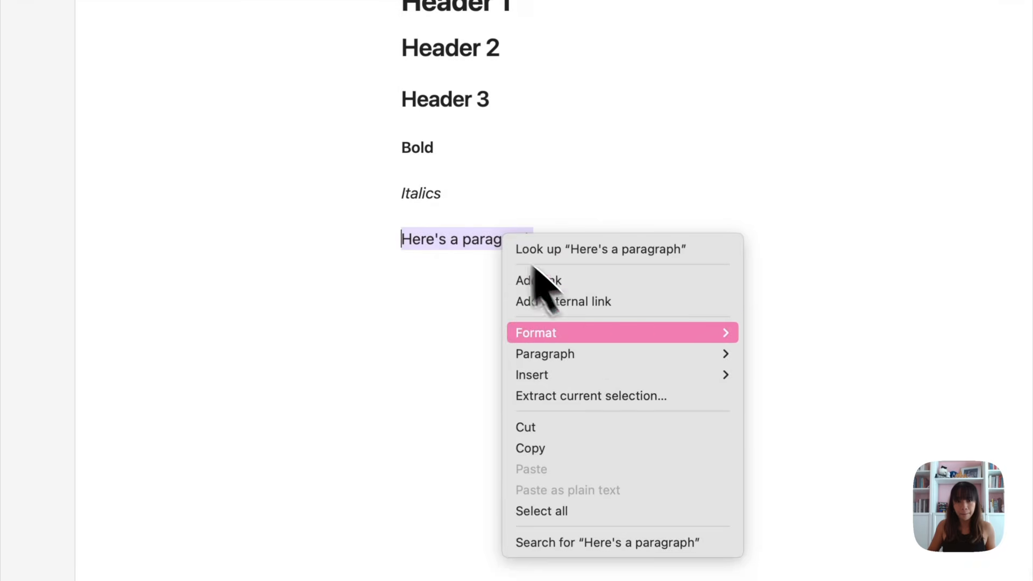
mouse_move(597, 336)
left_click(802, 374)
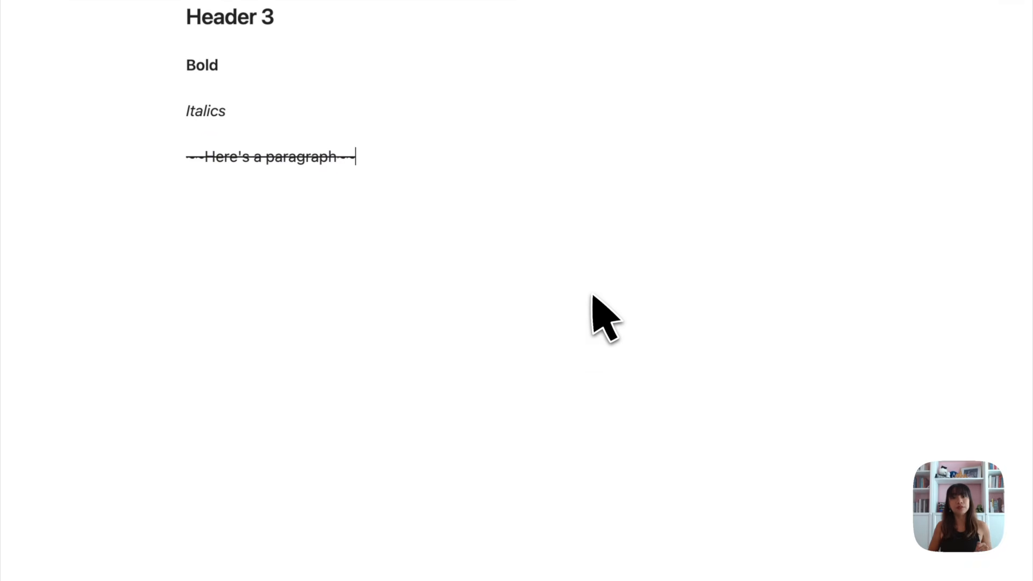
key("Return")
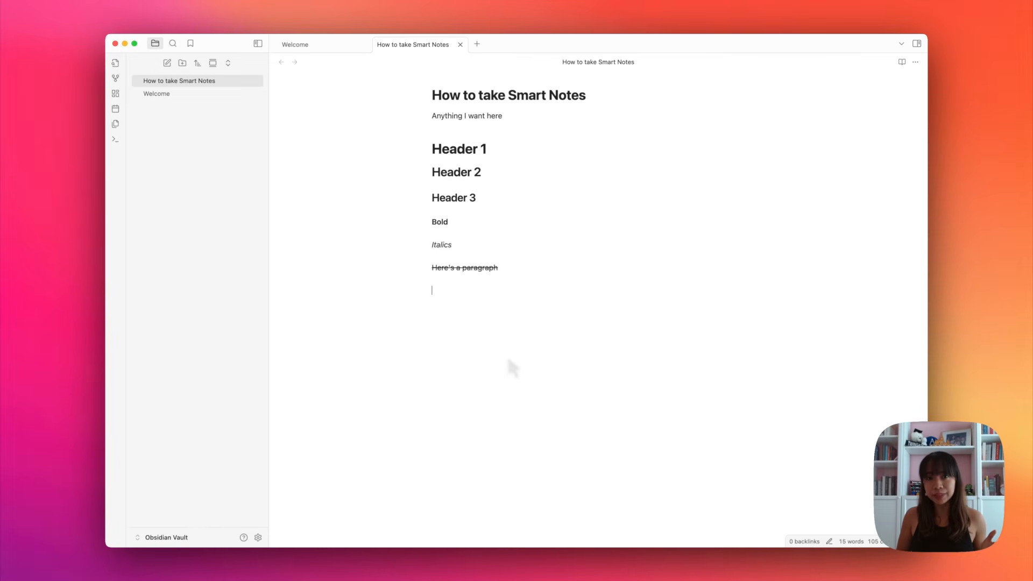
Embed the desktop screenshot PNG below the struck-through paragraph, tiling the window beside the desktop and maximizing it again.
key("ctrl+alt+Left")
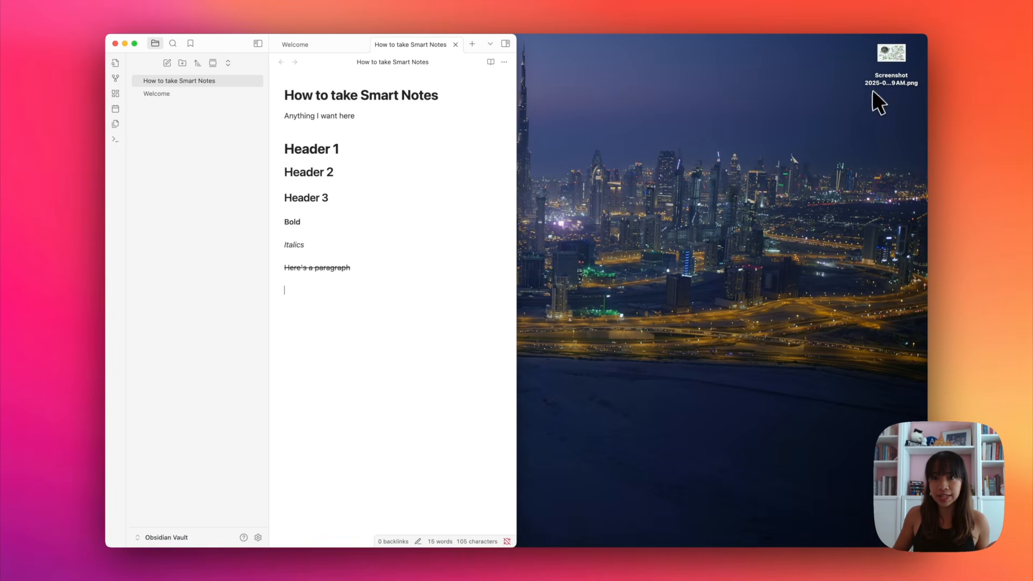
left_click_drag(903, 47, 409, 349)
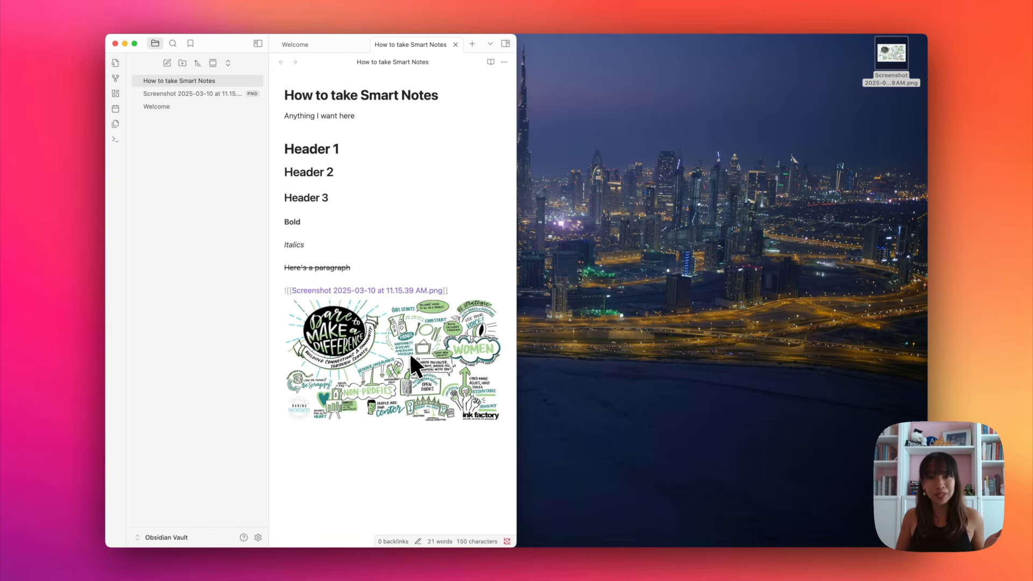
key("ctrl+alt+Return")
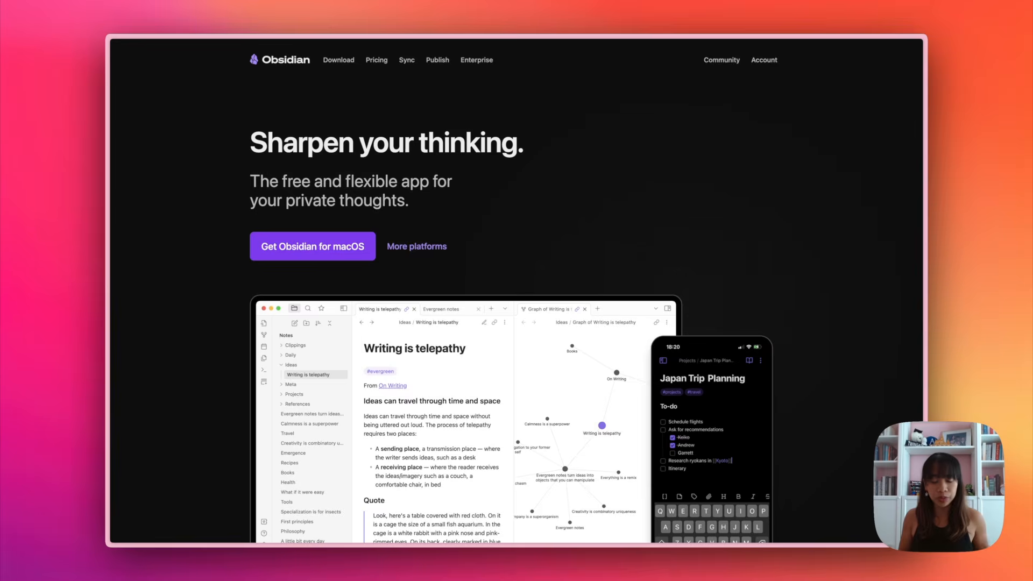
Switch to the browser and search for "how to take smart notes" in a new tab.
key("super+t")
type("how to take smart notes")
key("Return")
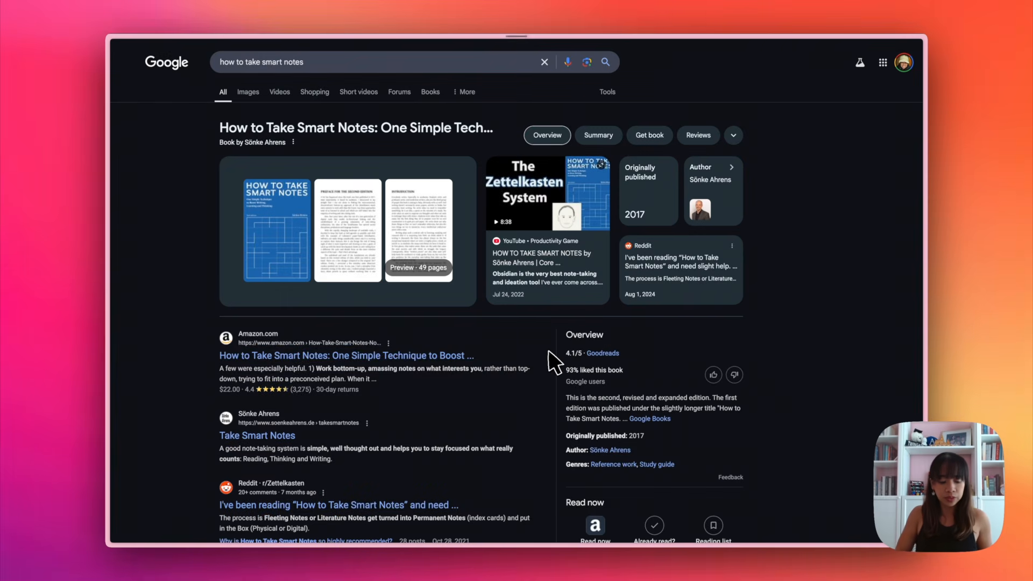
Capture the How to Take Smart Notes book cover from the search results to the clipboard.
key("ctrl+shift+super+4")
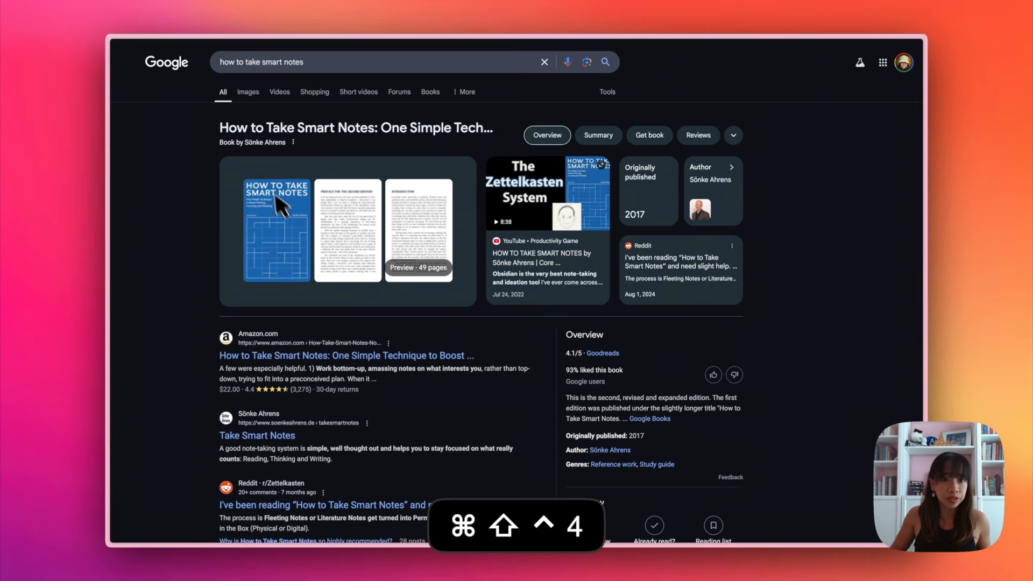
left_click_drag(244, 176, 316, 287)
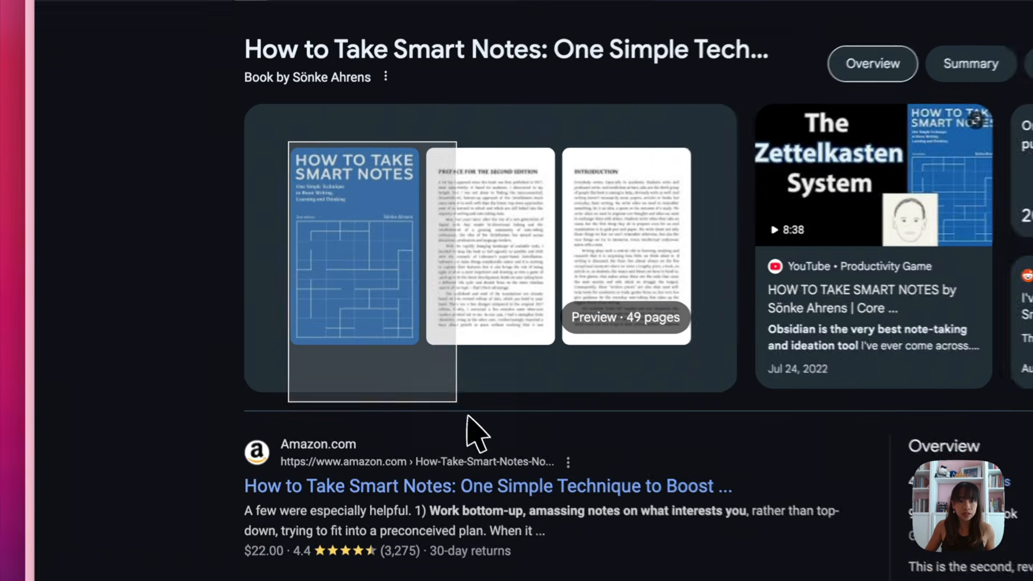
left_click_drag(439, 359, 437, 360)
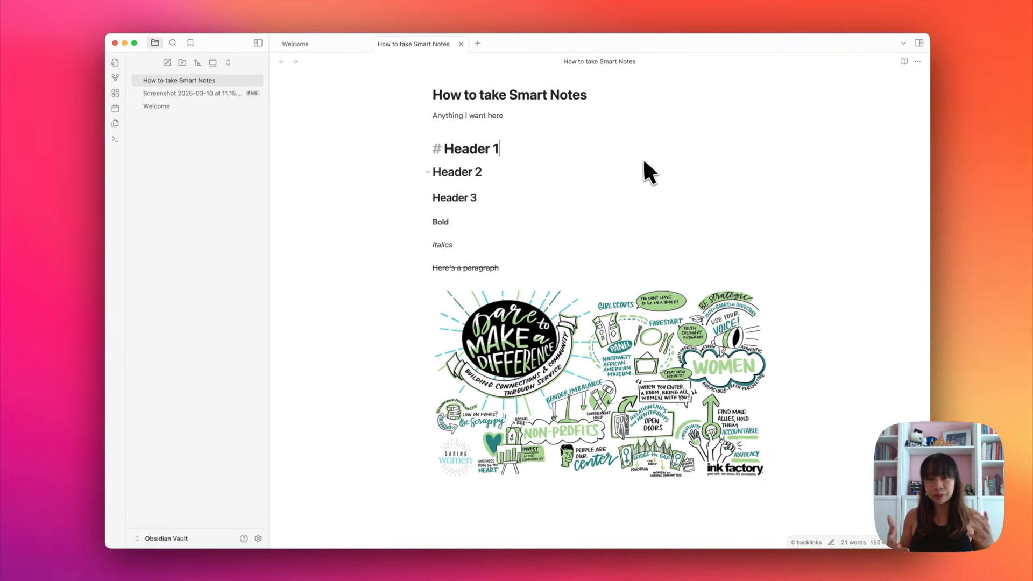
Replace the entire body of the How to take Smart Notes note with the captured book cover image.
key("super+a")
key("BackSpace")
key("super+z")
key("super+v")
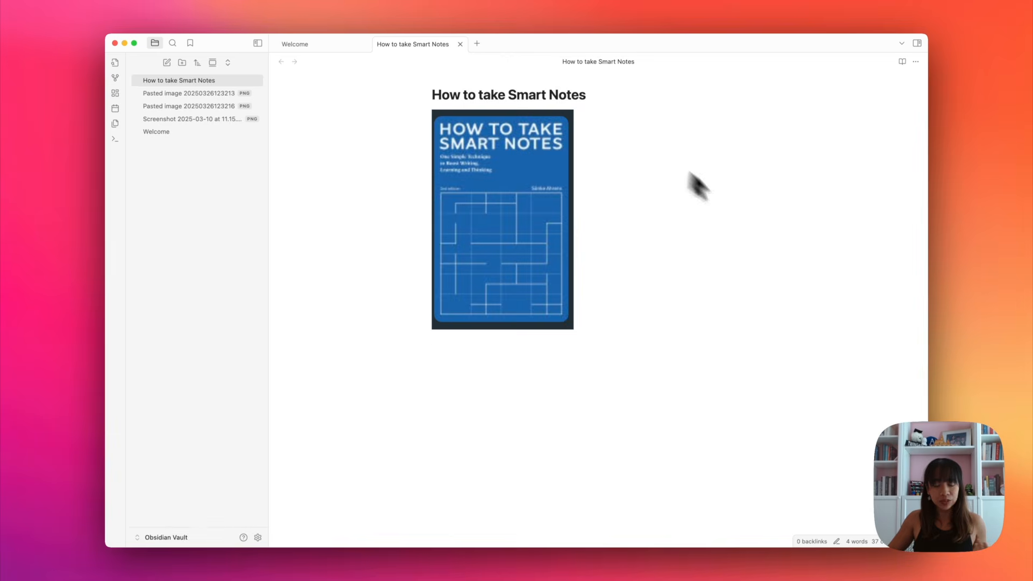
Create a new note containing the blockquote "Having a meaningful and well-defined task beats willpower everytime".
key("super+n")
key("Return")
type("> Having a meaningful and well-defined task beats willpower everytime")
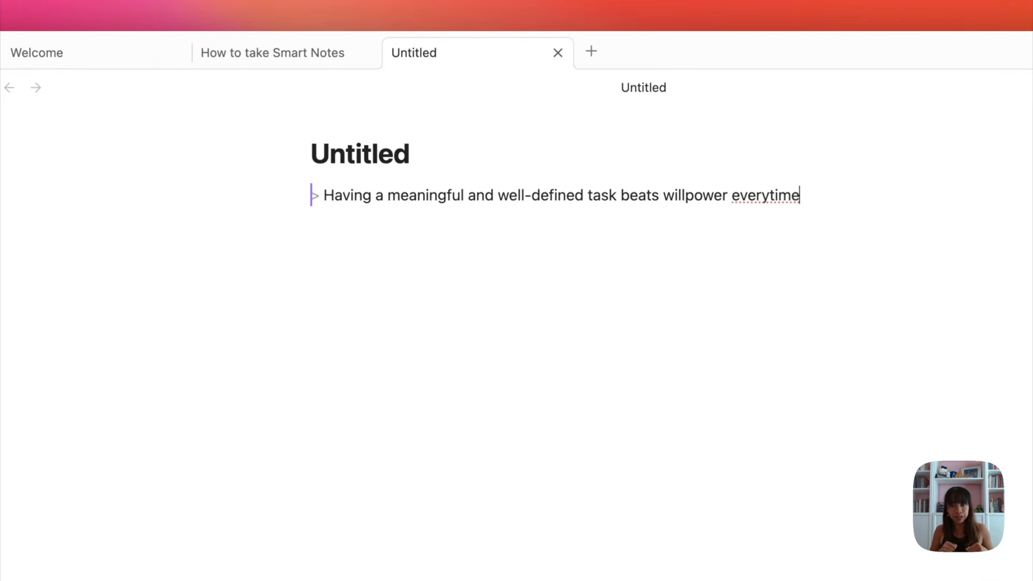
Title the note "Have a clear Why" and add an internal link to How to take Smart Notes above the blockquote.
double_click(372, 161)
type("Have a clear Why")
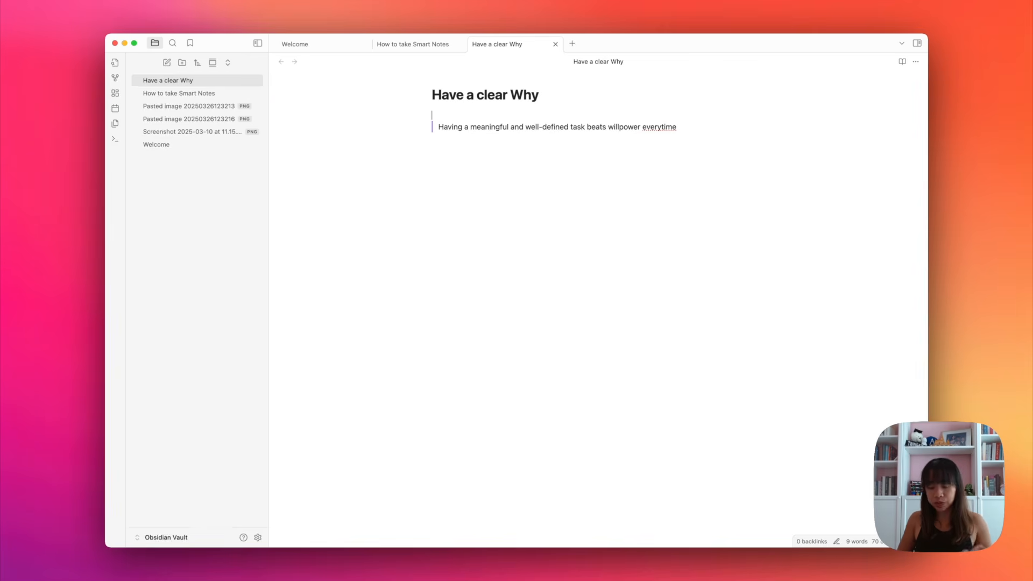
key("Return")
key("Up")
type("[[How to take Smart Notes]]")
key("Return")
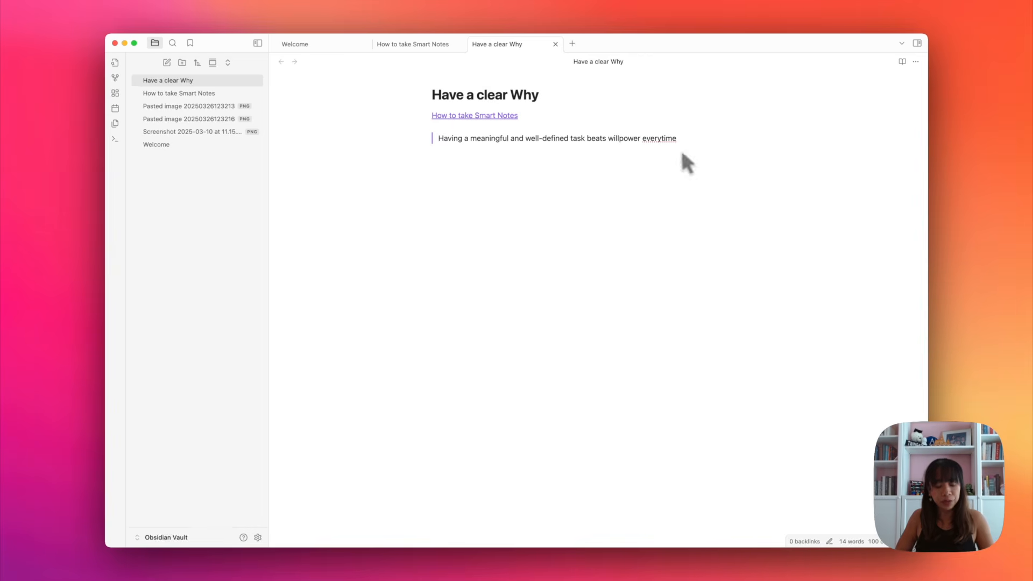
Add the level-two heading "Related:" below the blockquote.
type("## Rea")
key("BackSpace")
type("lated:")
key("Return")
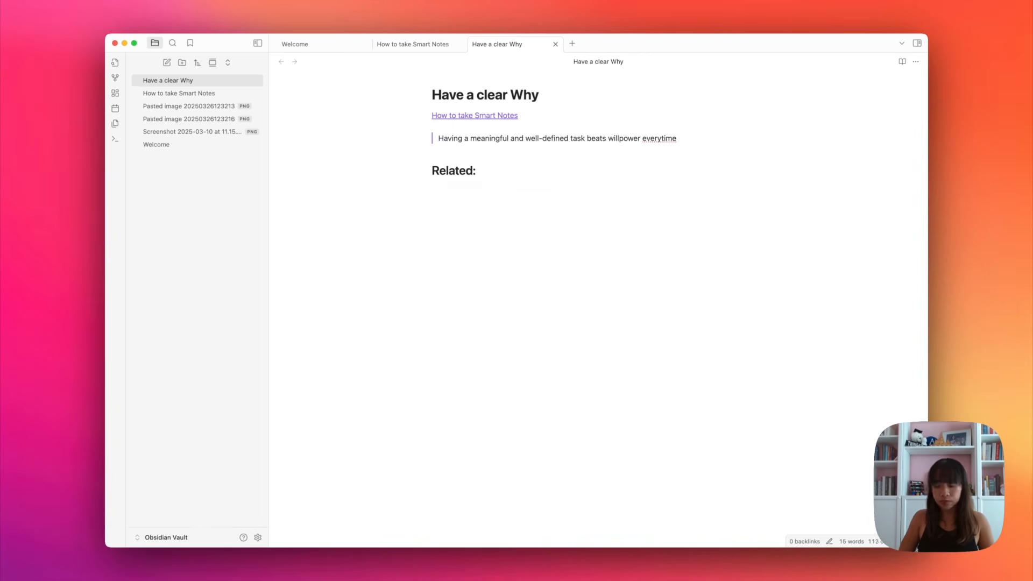
Insert an internal link to a note named "Willpower Doesn't Work" under the Related heading and follow it.
type("[[Willpower doesn't work")
key("BackSpace")
key("BackSpace")
key("BackSpace")
key("BackSpace")
key("BackSpace")
key("BackSpace")
key("BackSpace")
key("BackSpace")
key("BackSpace")
key("BackSpace")
key("BackSpace")
key("BackSpace")
type("Doesn't Work")
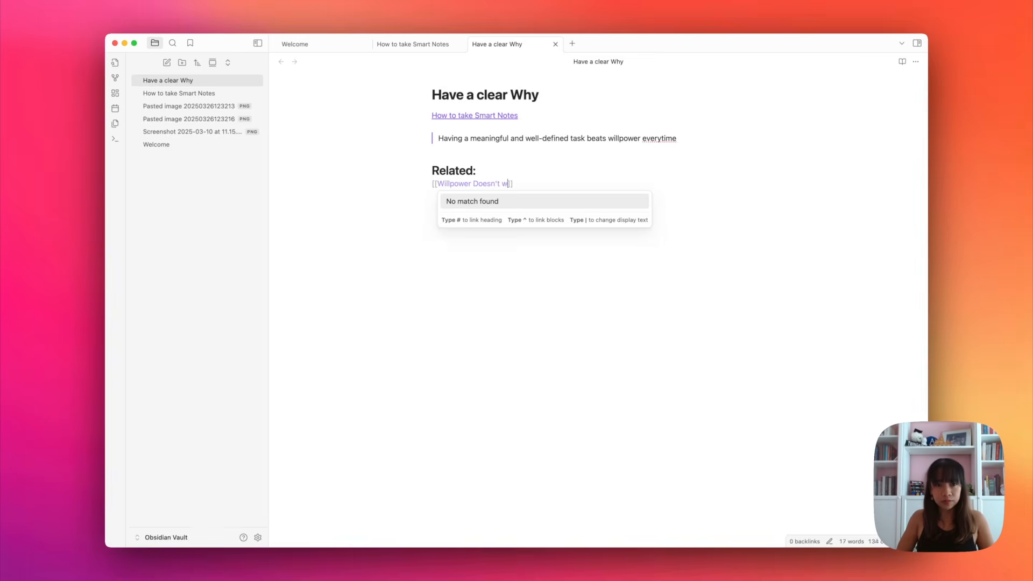
key("Escape")
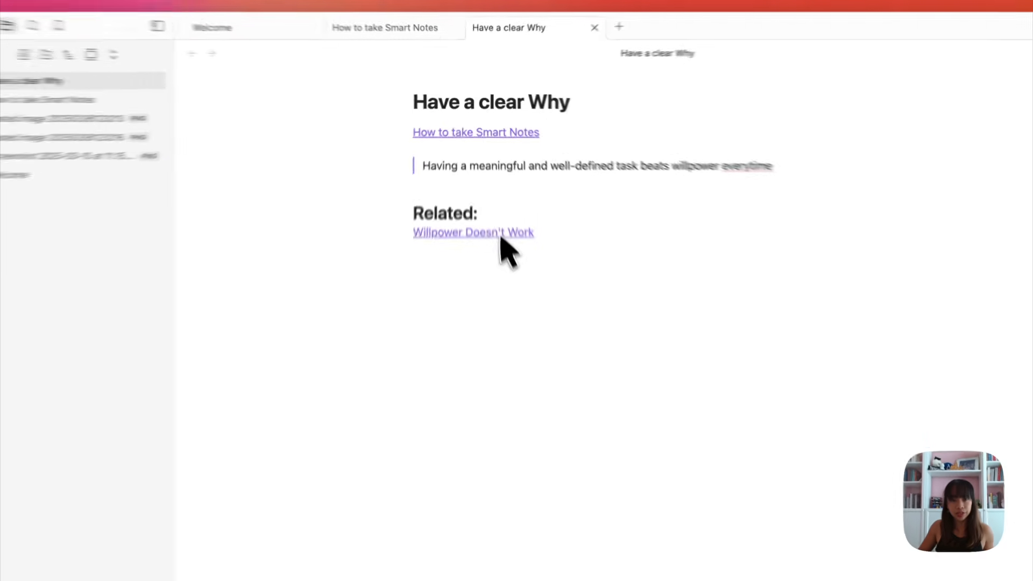
left_click(492, 186)
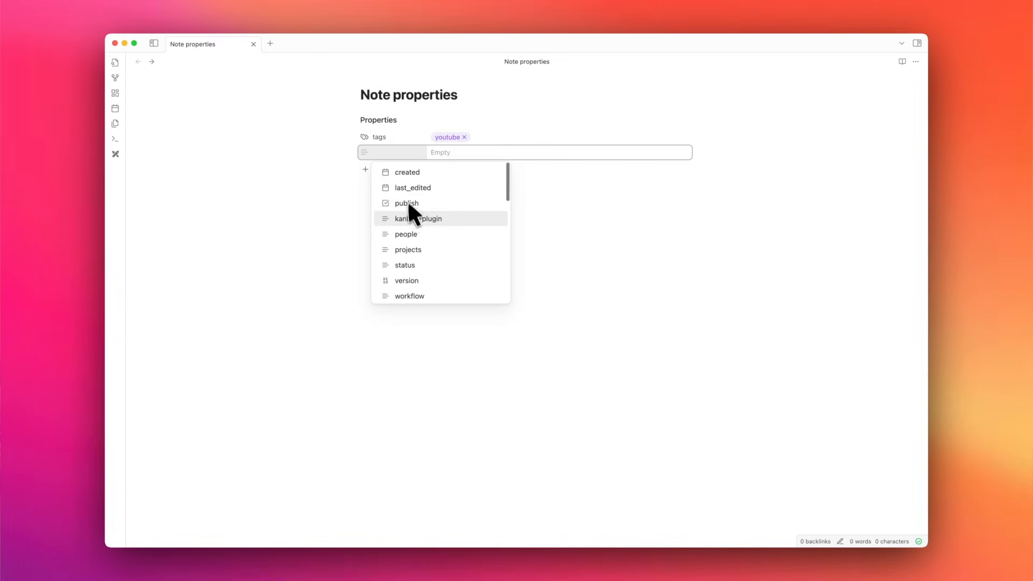
key("super+p")
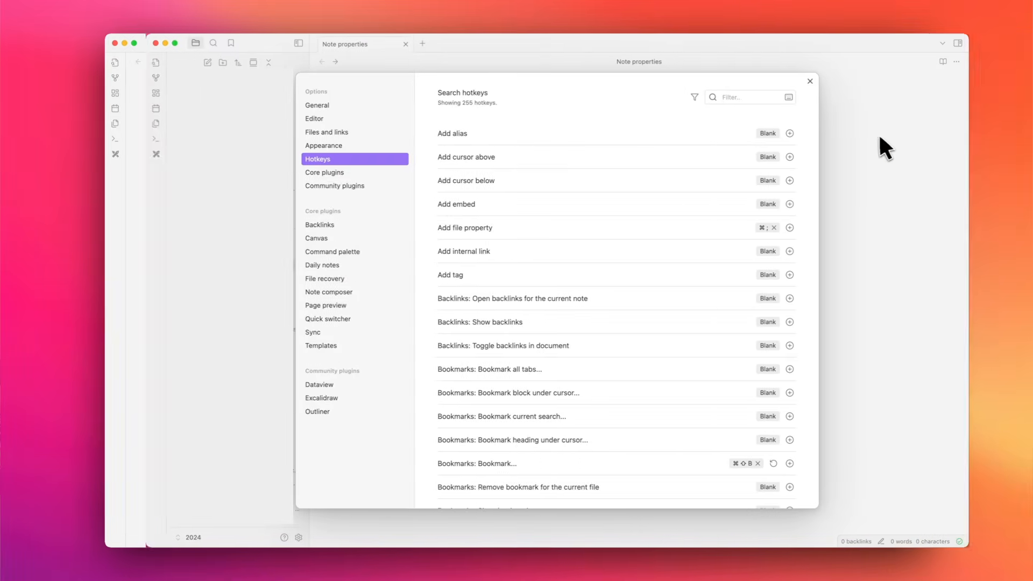